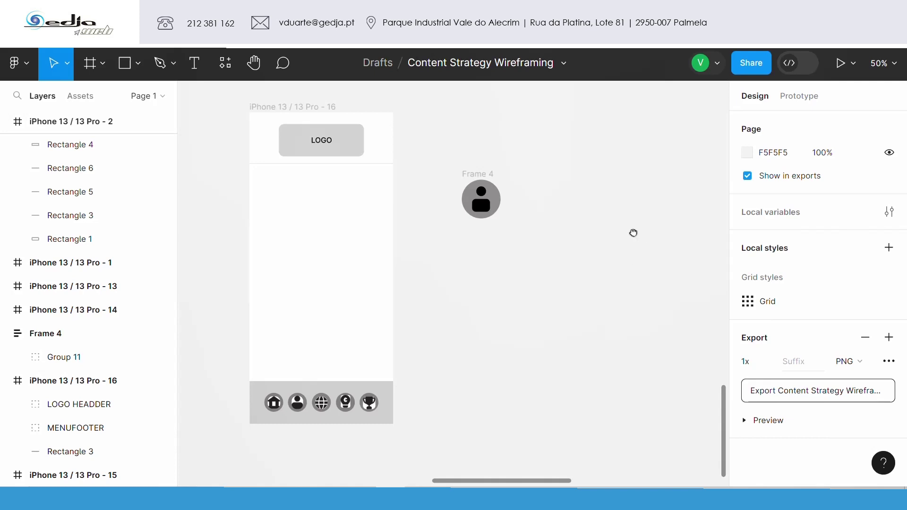
Select the avatar Frame 4 and Alt-drag a first copy, Frame 5, beneath it
drag(633, 233, 563, 239)
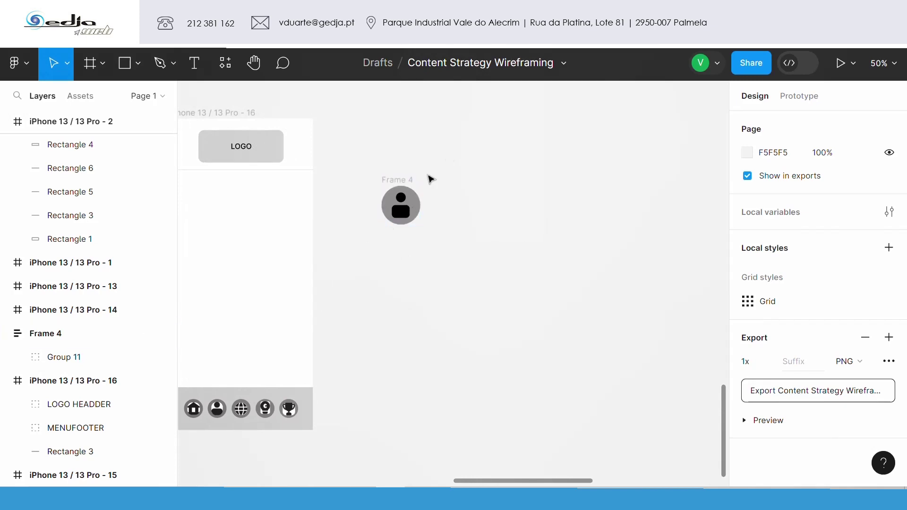
drag(446, 152, 364, 270)
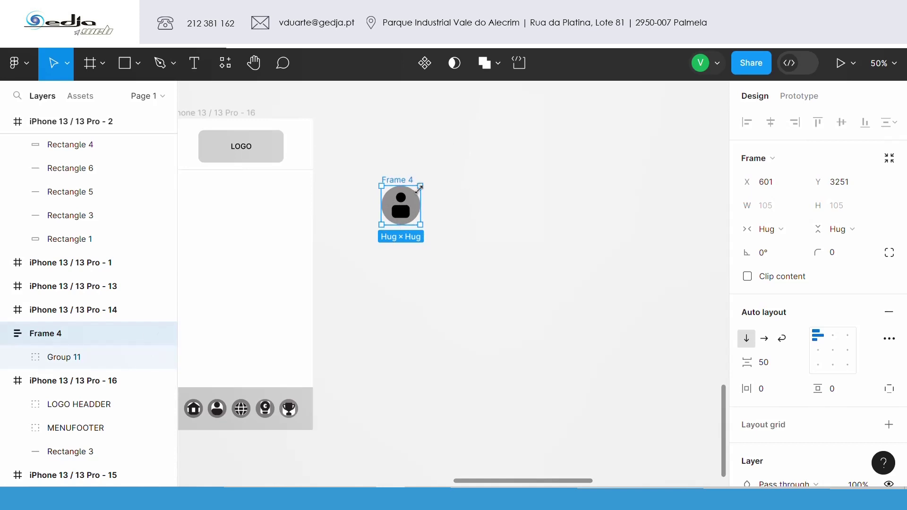
drag(452, 156, 388, 267)
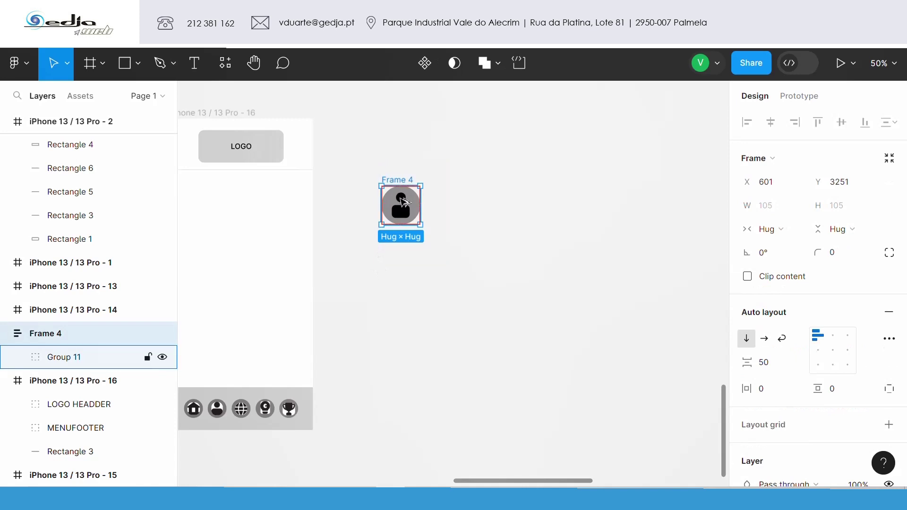
drag(402, 199, 402, 266)
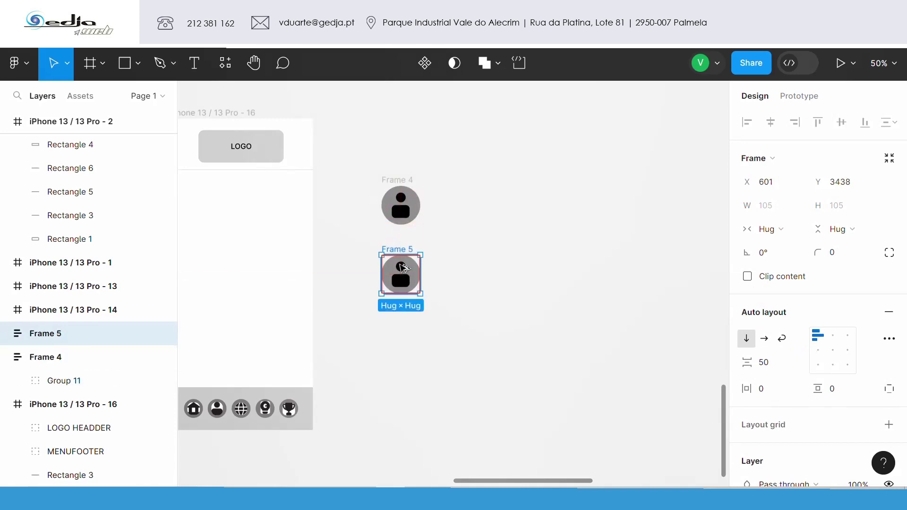
scroll(441, 208, down, 2)
key(Return)
key(shift+Return)
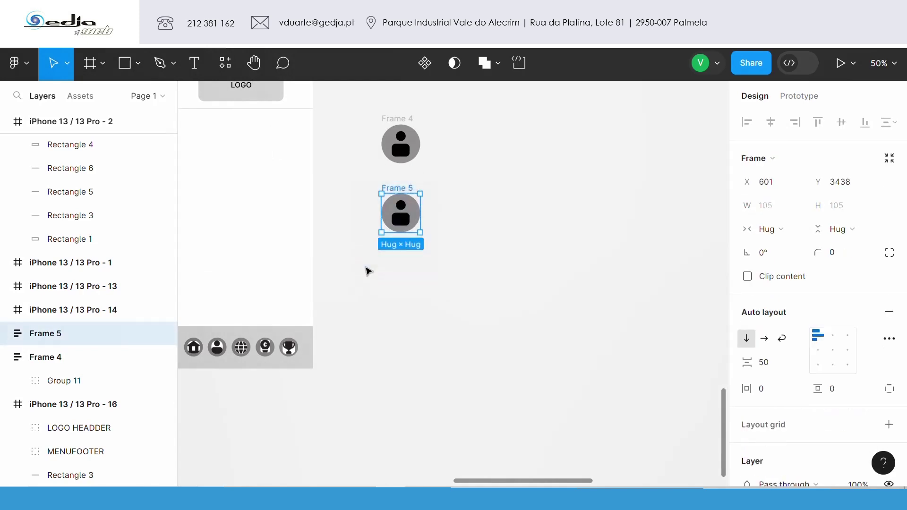
Add more avatar copies down to Frame 8, then marquee-select all five avatars
drag(401, 218, 401, 290)
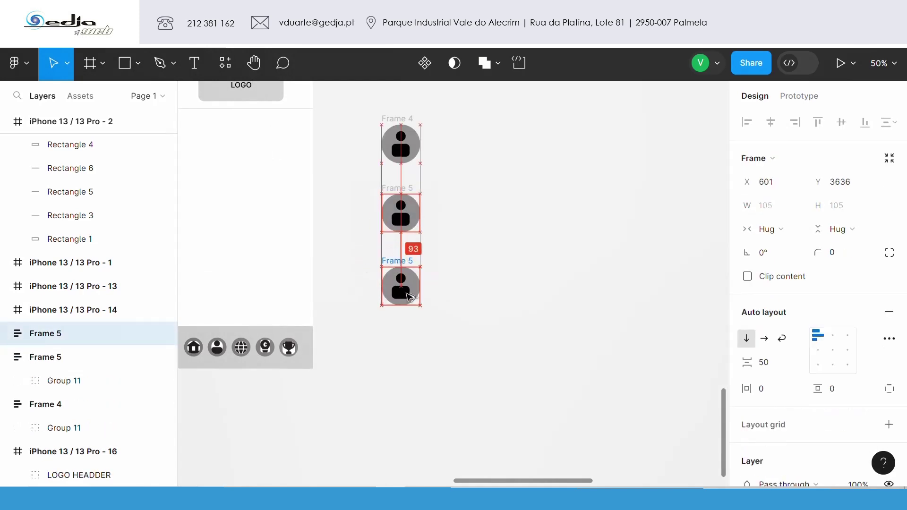
click(461, 252)
drag(460, 252, 383, 333)
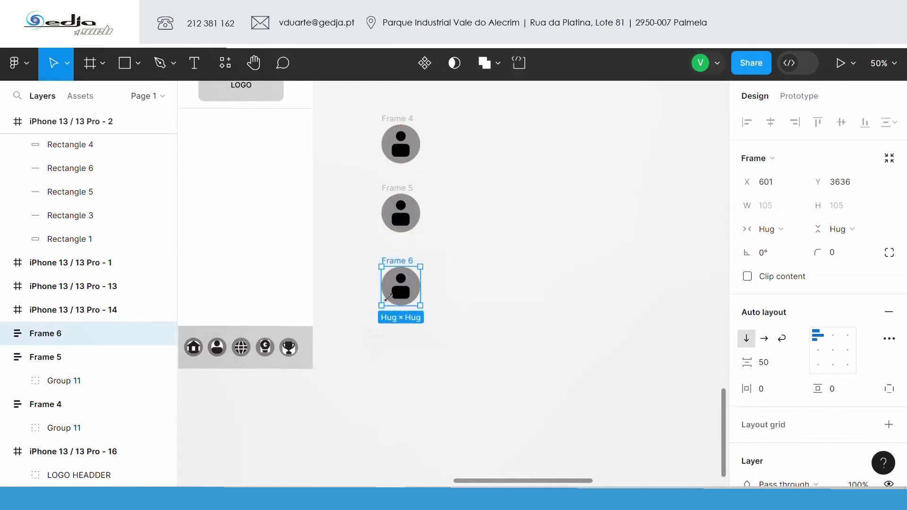
drag(400, 285, 404, 395)
scroll(442, 273, down, 1)
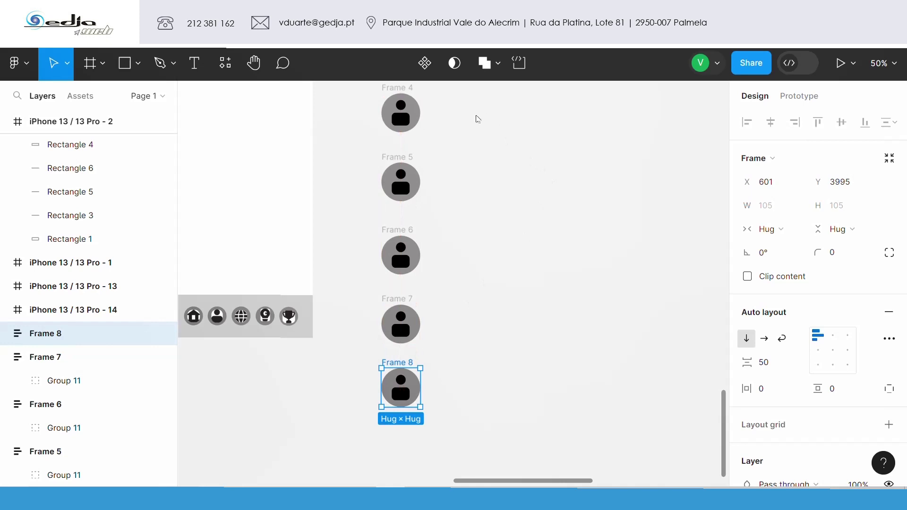
drag(481, 106, 358, 426)
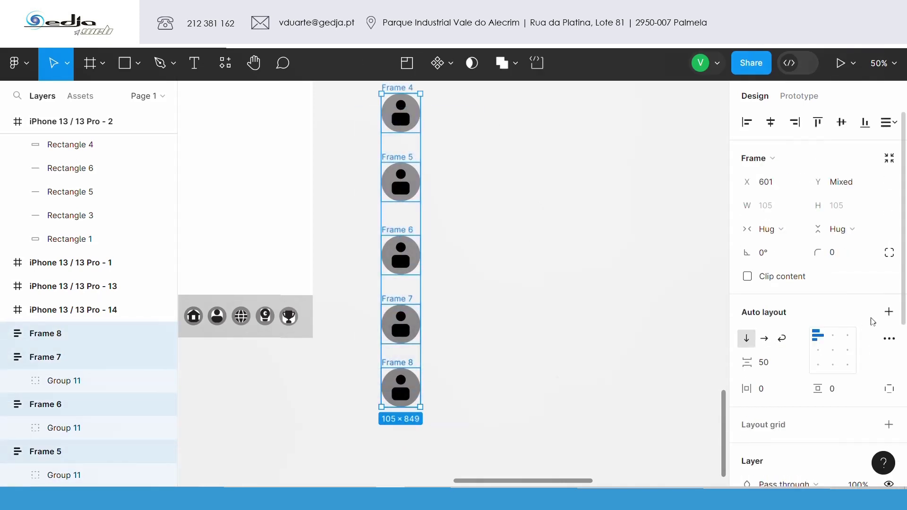
Wrap the five avatars in a vertical auto layout with 50 spacing
click(889, 312)
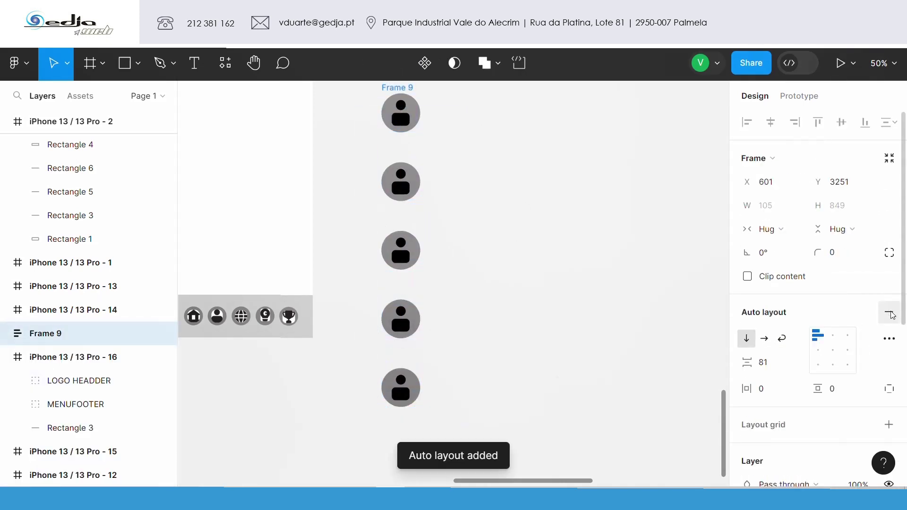
click(762, 364)
text(50)
key(Return)
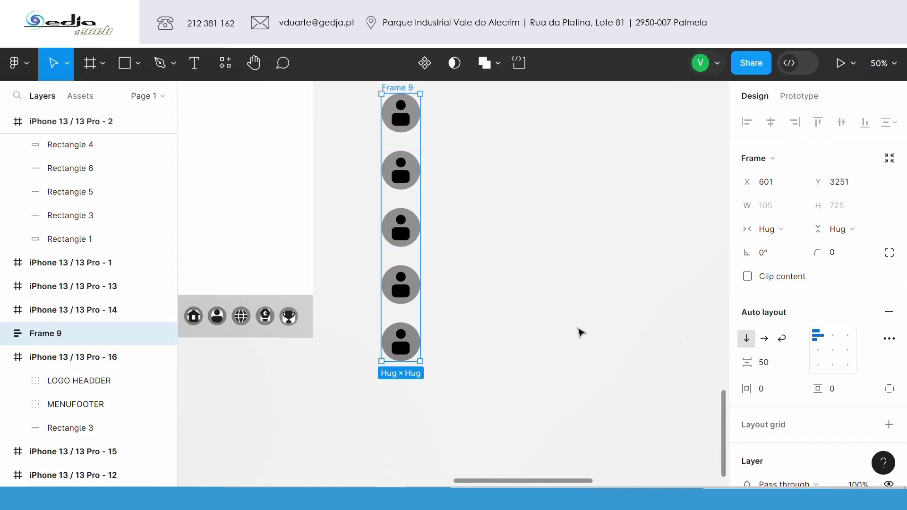
Shorten the avatar column to a fixed 552 height so only four avatars show
click(581, 333)
scroll(487, 225, up, 2)
drag(487, 135, 351, 453)
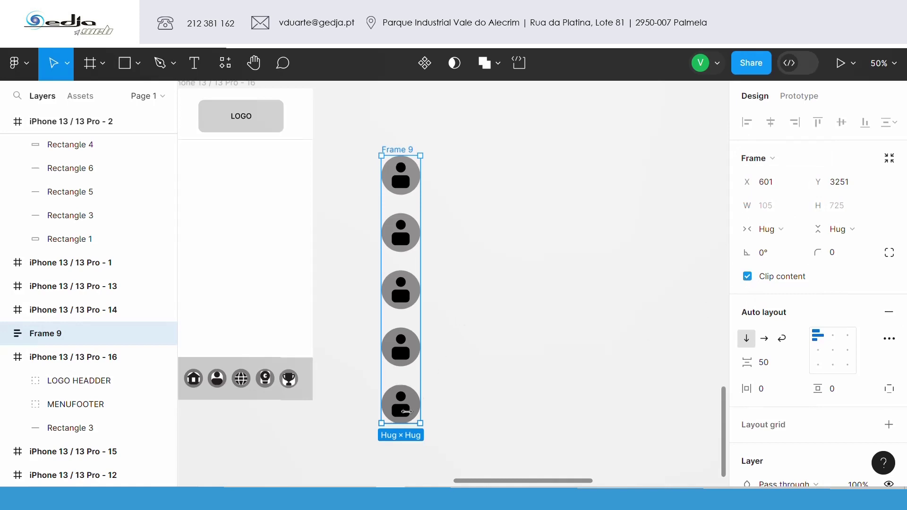
drag(400, 415, 400, 359)
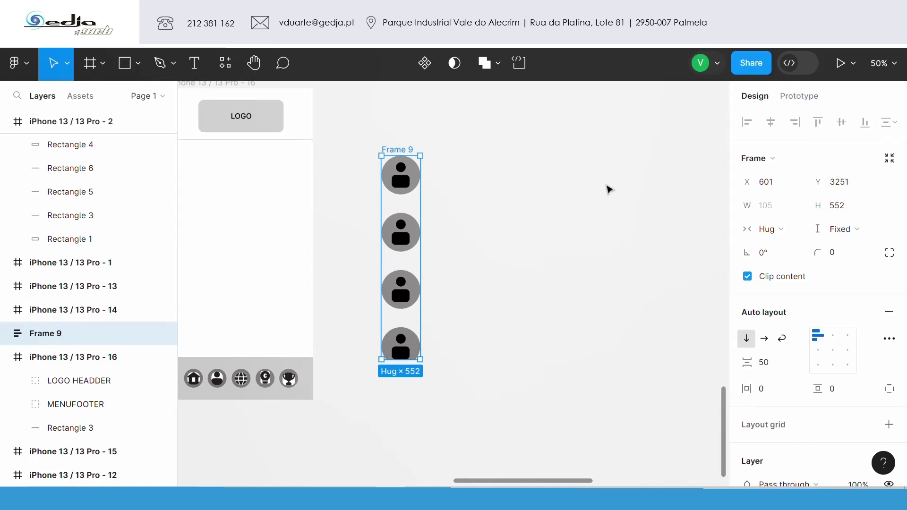
click(800, 97)
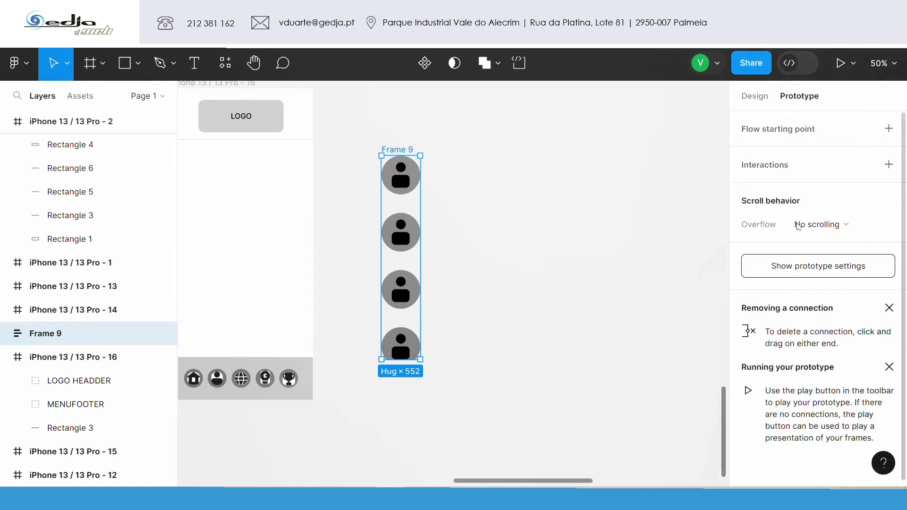
Set Frame 9's prototype overflow scrolling to Vertical, then return to the Design properties
click(839, 225)
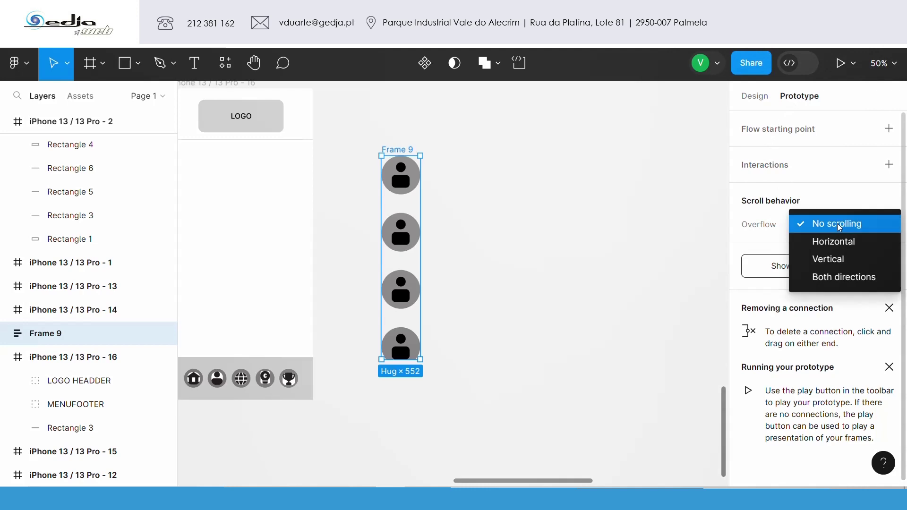
click(823, 265)
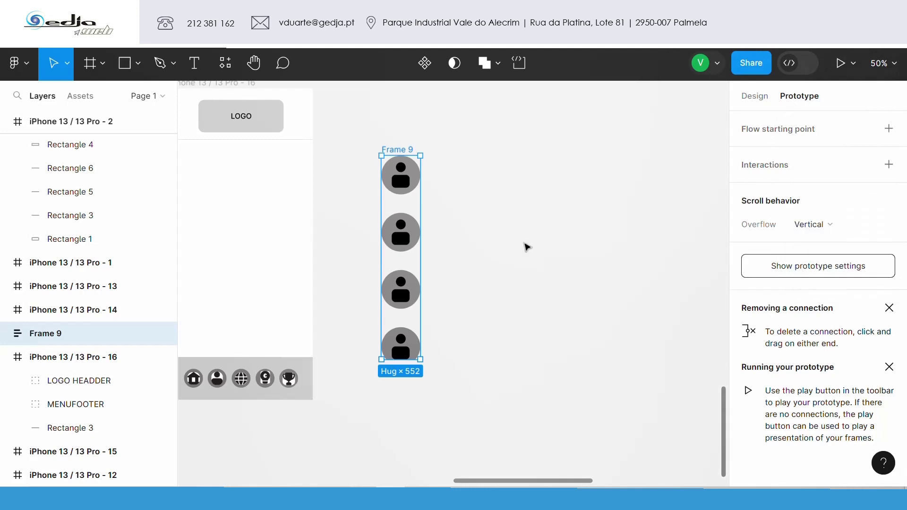
click(515, 247)
key(alt+8)
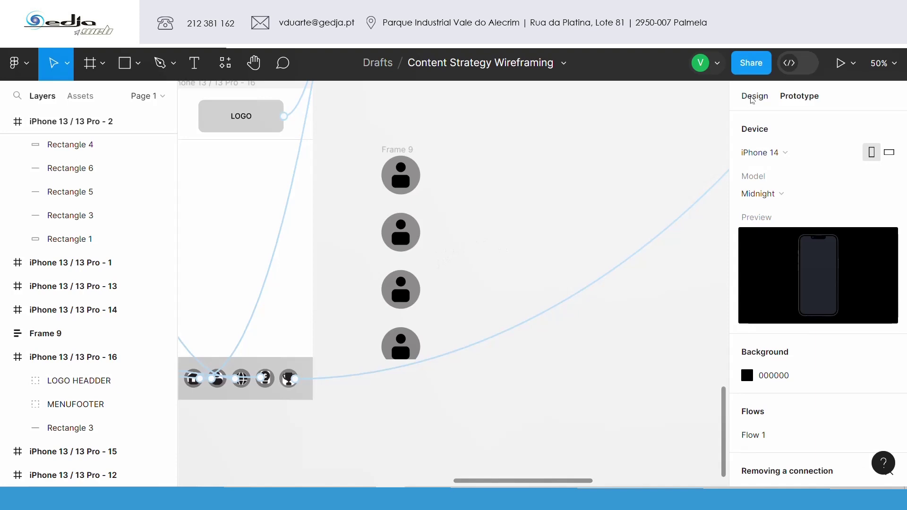
drag(510, 211, 596, 206)
Move the avatar column Frame 9 into the iPhone 13 / 13 Pro - 16 frame
drag(553, 255, 712, 257)
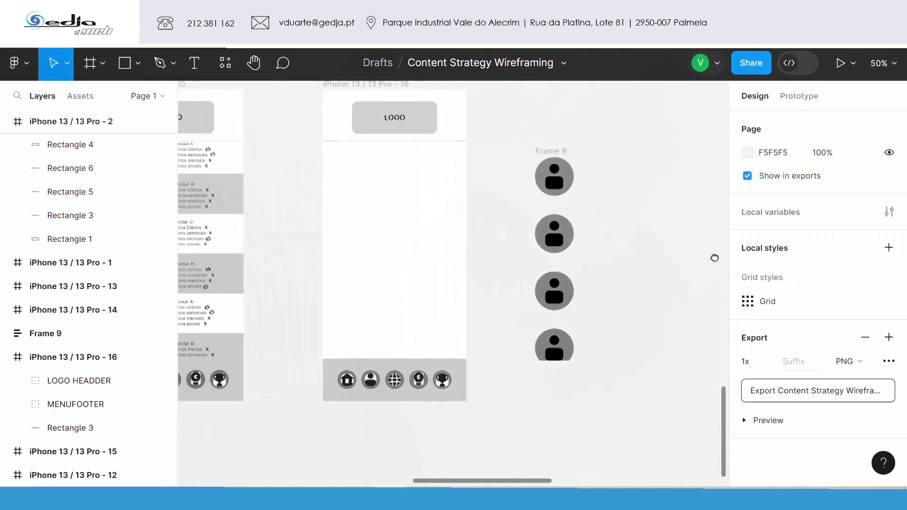
click(570, 177)
drag(578, 190, 574, 188)
drag(628, 152, 551, 324)
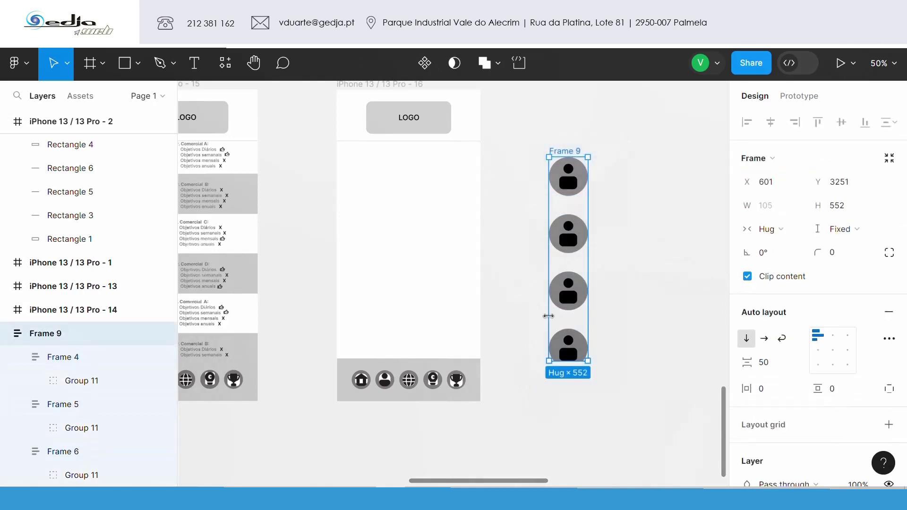
mouse_move(567, 251)
mouse_down()
mouse_move(441, 254)
mouse_move(420, 238)
mouse_move(420, 250)
mouse_up()
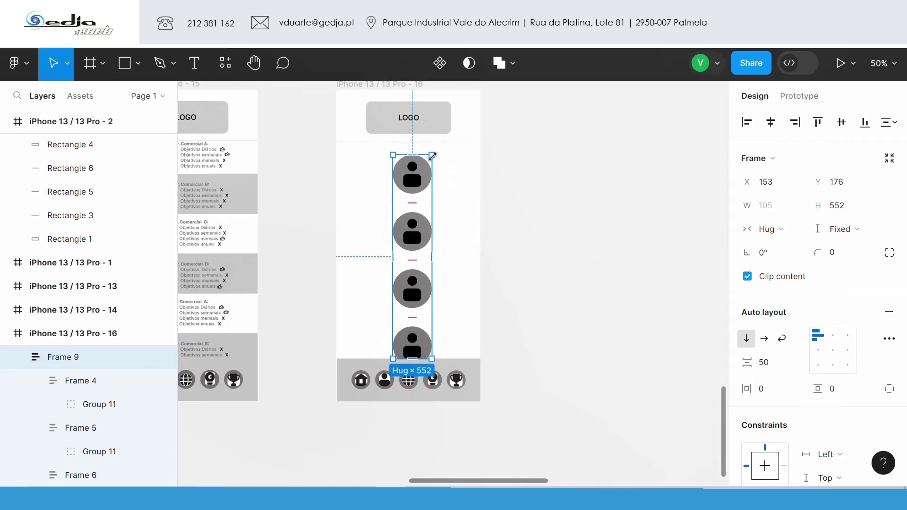
Extend the column up under the logo to 589 tall and centre it horizontally at X 143
drag(413, 161, 414, 147)
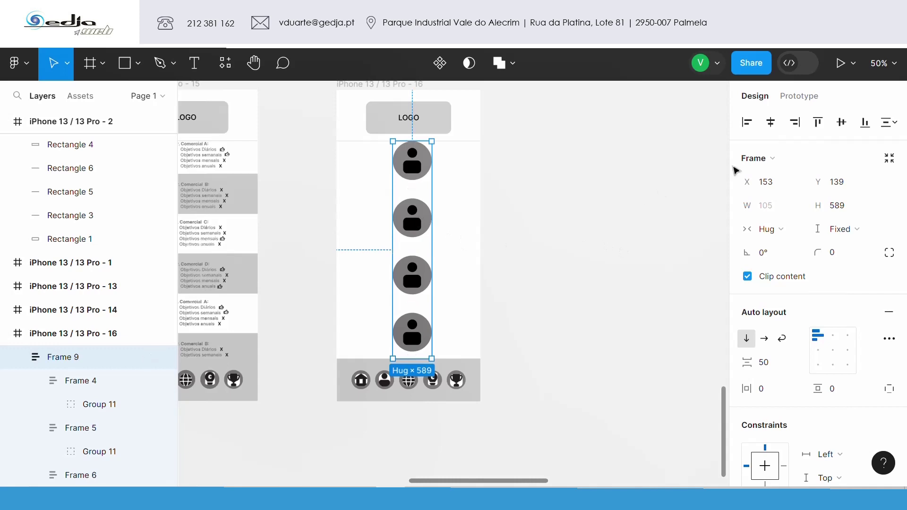
click(770, 122)
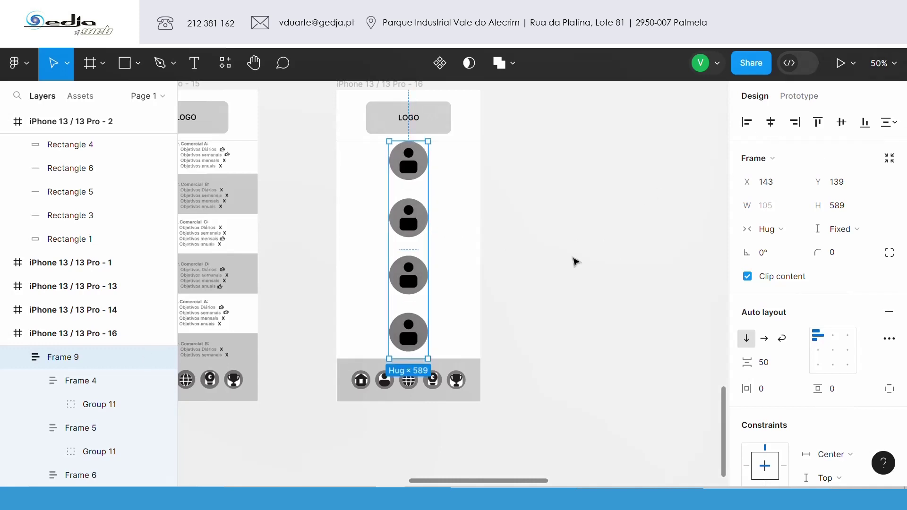
click(574, 262)
click(407, 165)
click(568, 181)
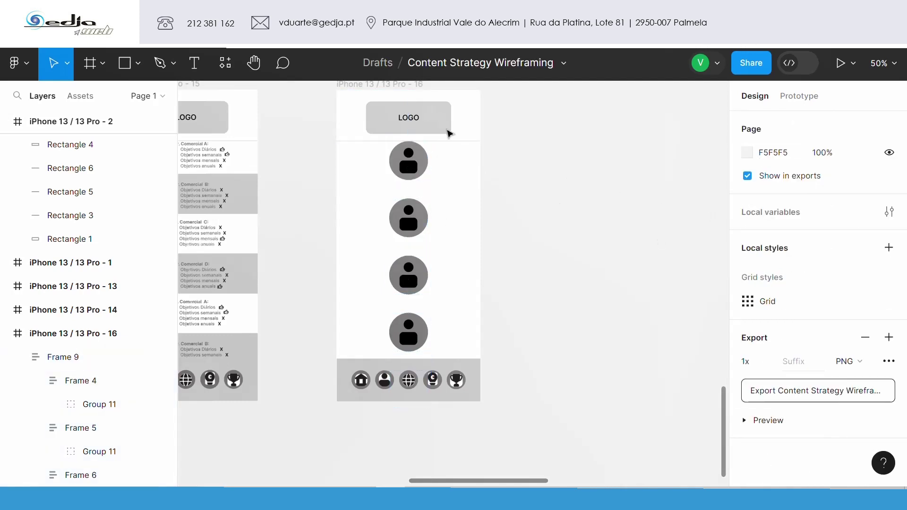
scroll(472, 180, up, 3)
click(406, 145)
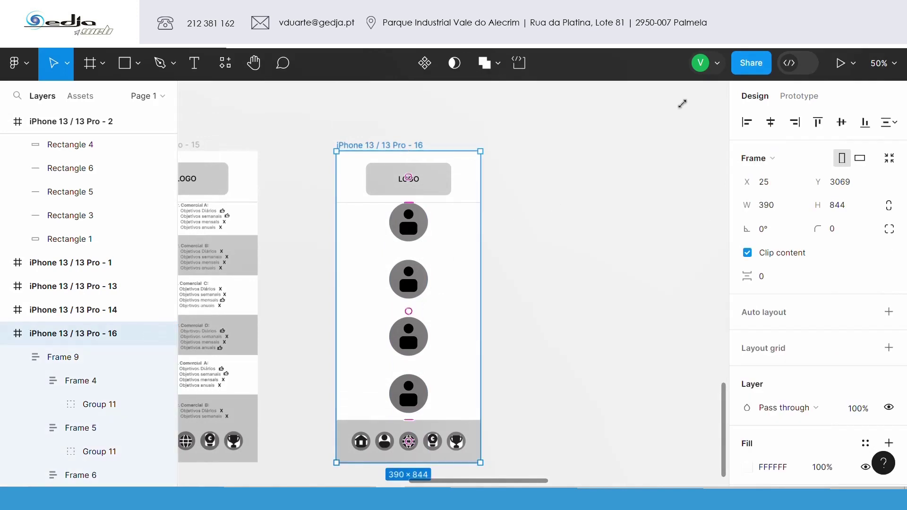
click(838, 66)
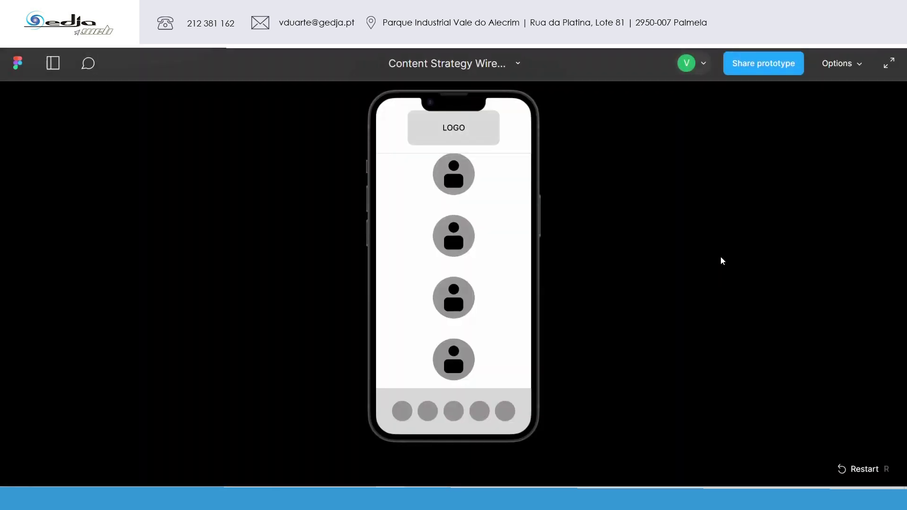
mouse_move(457, 293)
mouse_down()
mouse_move(441, 186)
mouse_move(433, 361)
mouse_move(433, 263)
mouse_move(442, 215)
mouse_move(440, 397)
mouse_move(439, 197)
mouse_move(443, 393)
mouse_move(429, 281)
mouse_move(418, 340)
mouse_move(415, 217)
mouse_move(423, 404)
mouse_move(431, 227)
mouse_move(439, 362)
mouse_up()
key(Escape)
click(558, 320)
drag(564, 309, 446, 267)
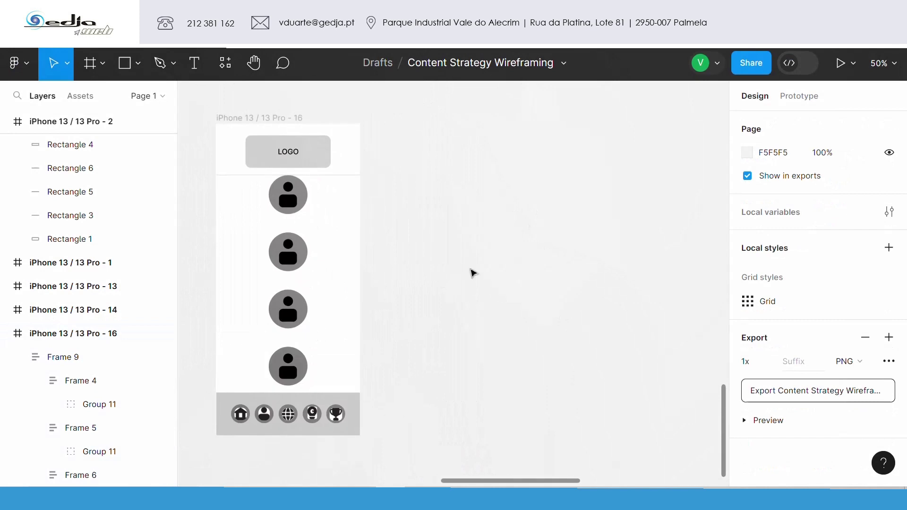
click(302, 214)
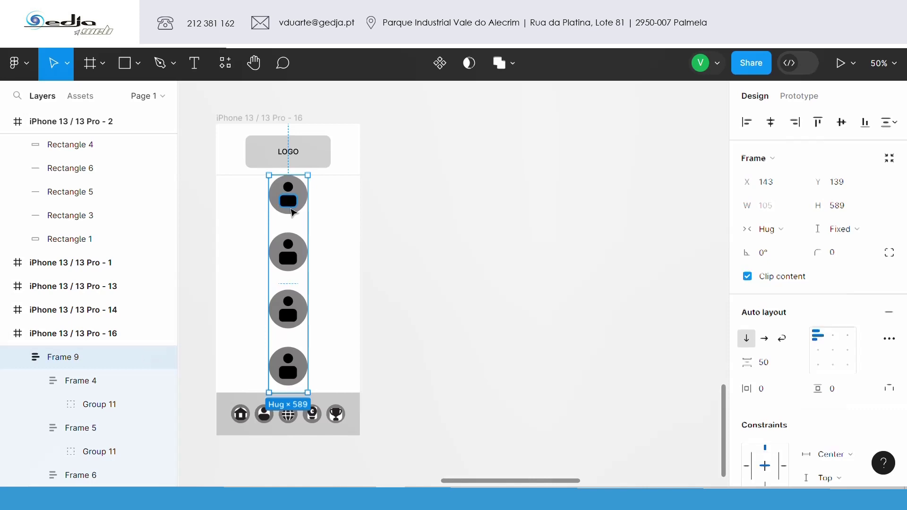
Undo five times to pull Frame 9 out of the phone and remove its vertical auto layout
key(ctrl+z)
key(ctrl+z)
key(ctrl+z)
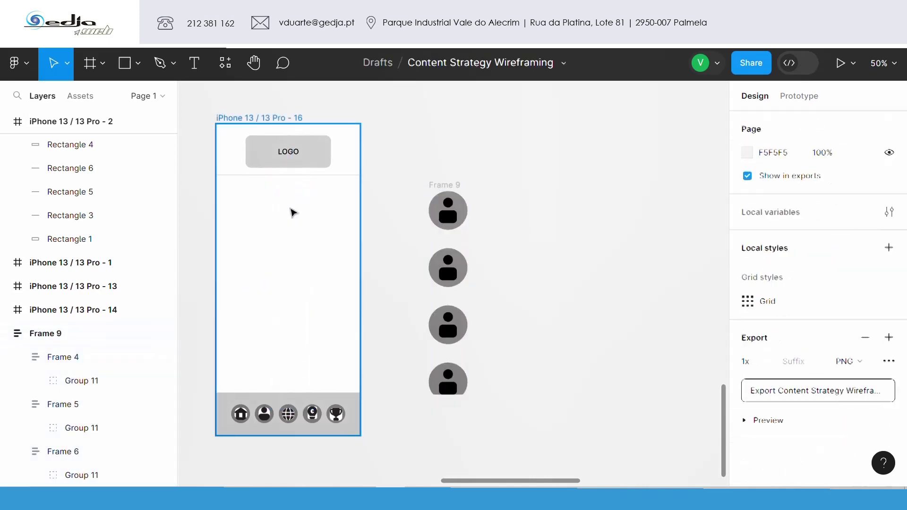
key(ctrl+z)
key(ctrl+z)
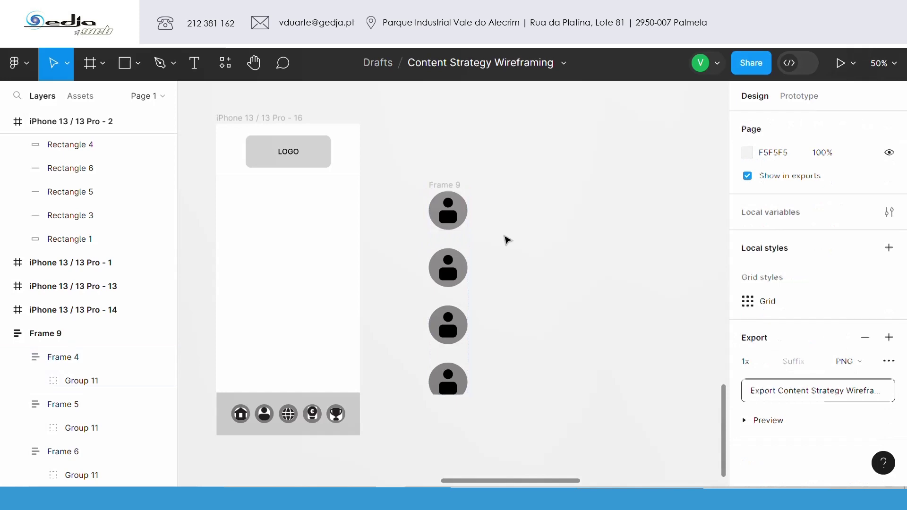
key(ctrl+z)
key(ctrl+z)
key(ctrl+z)
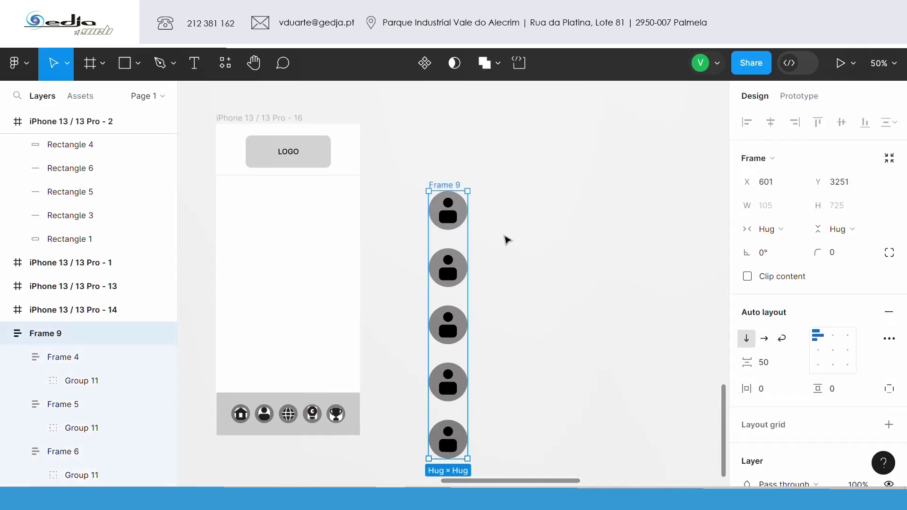
key(ctrl+z)
key(ctrl+z)
key(ctrl+z)
key(ctrl+z)
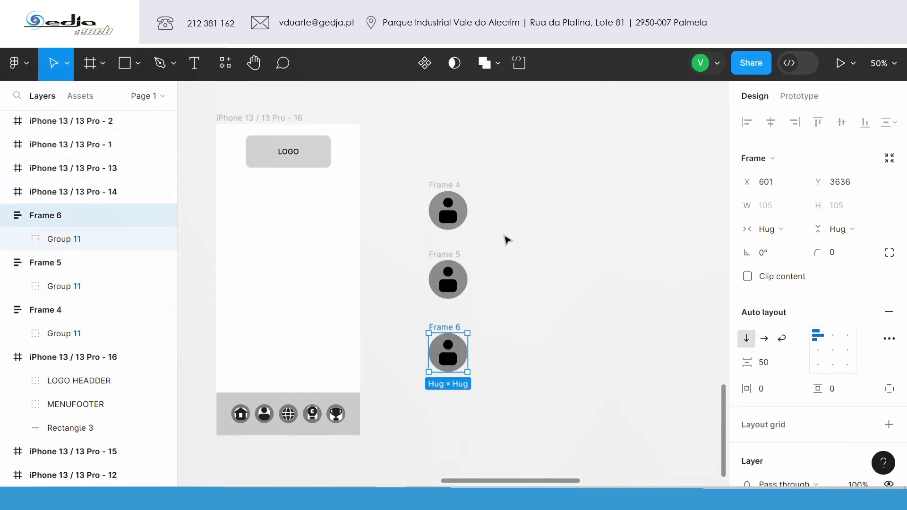
key(ctrl+z)
key(ctrl+z)
key(ctrl+z)
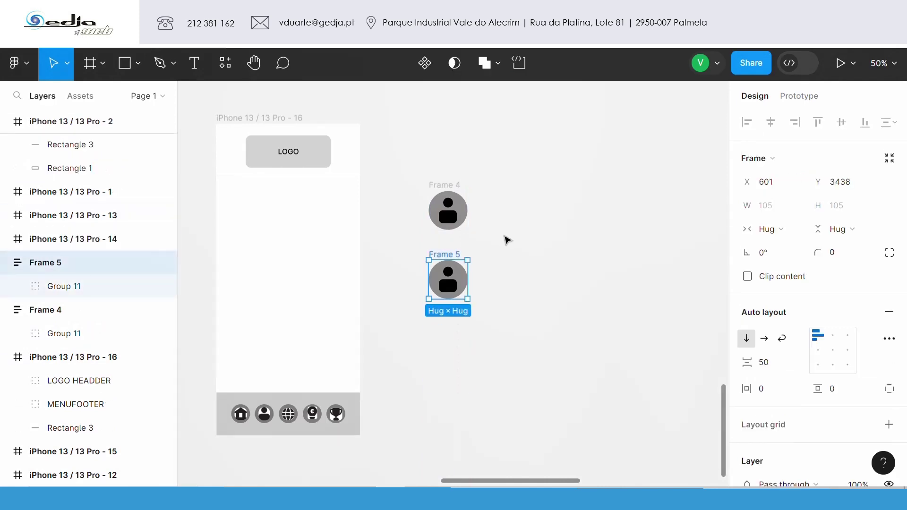
Move the Frame 5 avatar up beside Frame 4 to start a horizontal row
click(501, 273)
scroll(543, 274, up, 1)
scroll(543, 274, right, 1)
drag(503, 270, 373, 348)
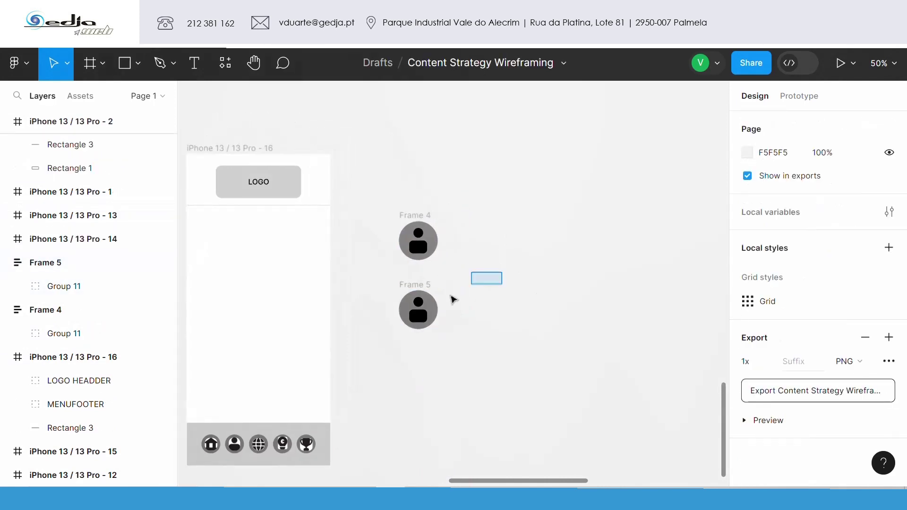
click(473, 277)
drag(471, 267, 365, 349)
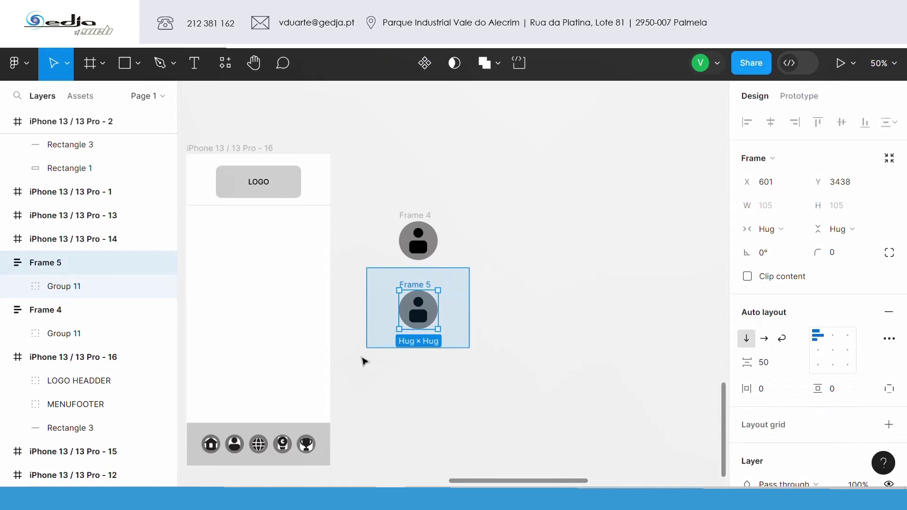
mouse_move(425, 310)
mouse_down()
mouse_move(477, 276)
mouse_move(479, 247)
mouse_move(609, 246)
mouse_up()
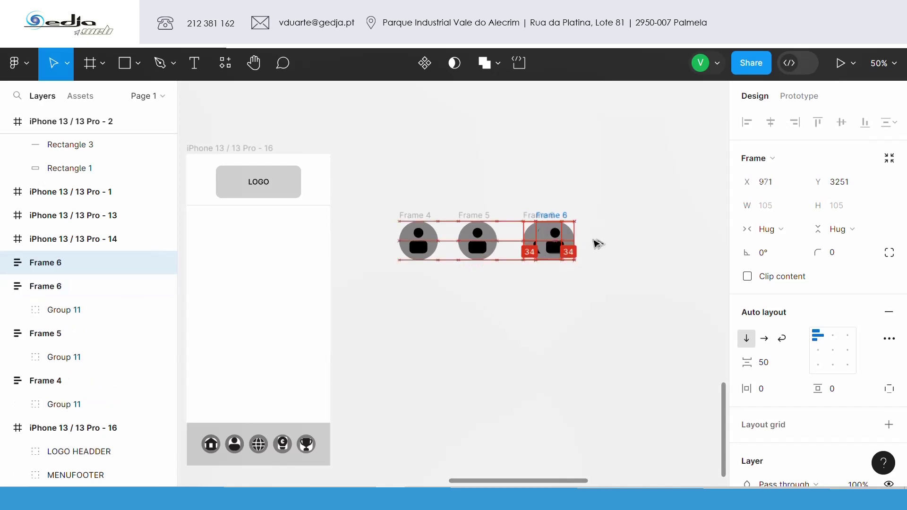
Alt-drag copies to make Frames 7 and 8, then select Frames 4–8 (793 × 105)
drag(608, 317, 522, 324)
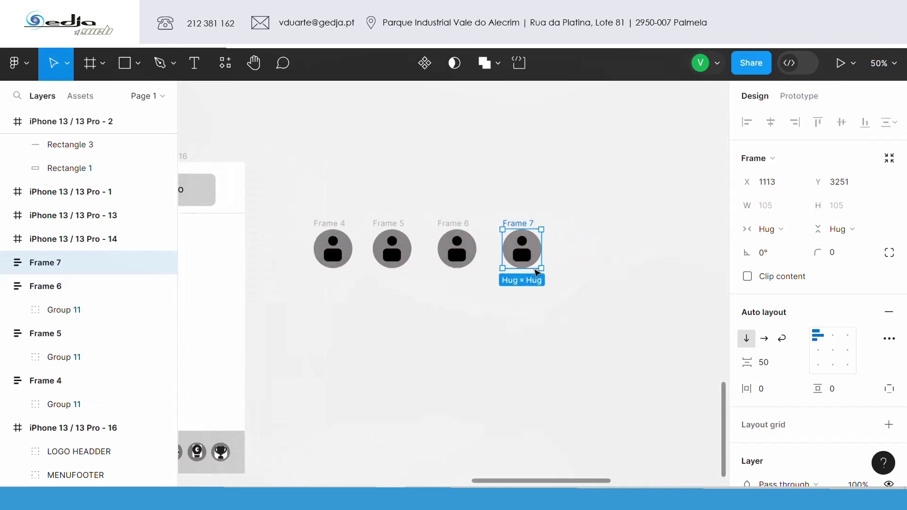
drag(533, 253, 597, 254)
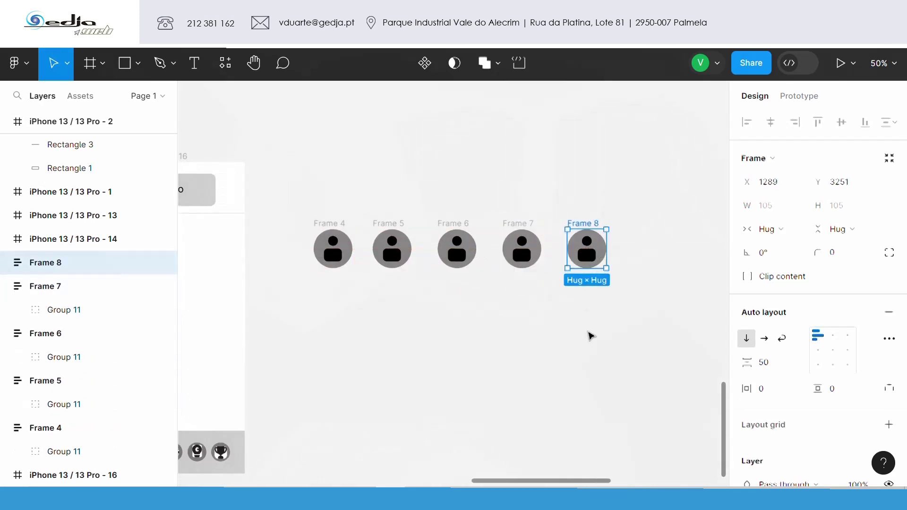
drag(658, 198, 297, 310)
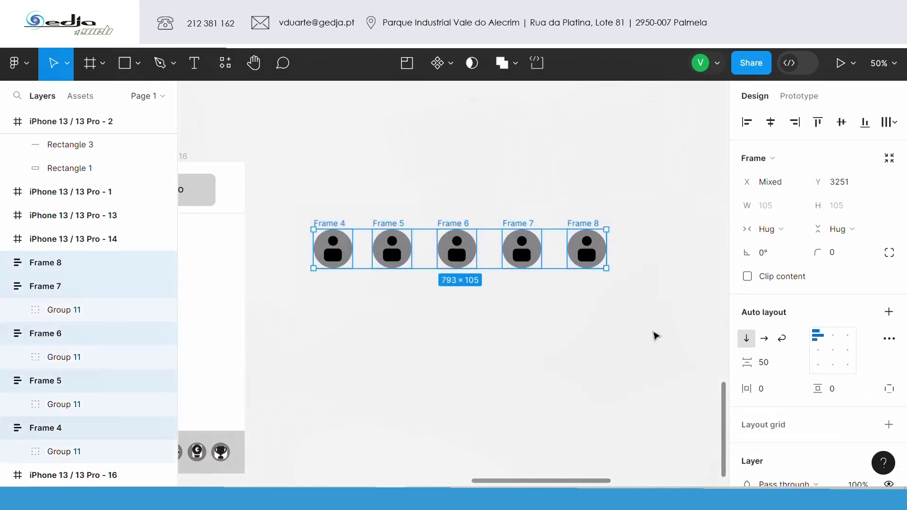
Wrap the five avatars in a horizontal auto layout, trying and then undoing 20 padding
click(888, 312)
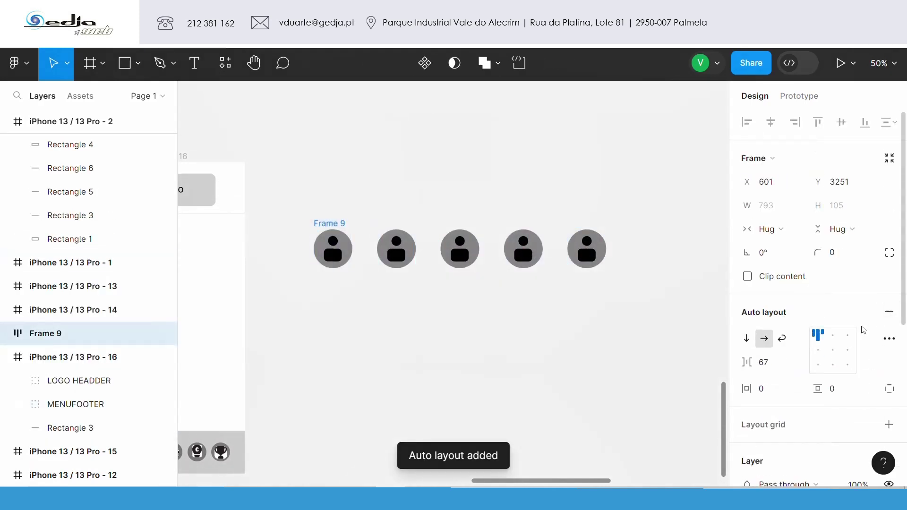
click(763, 393)
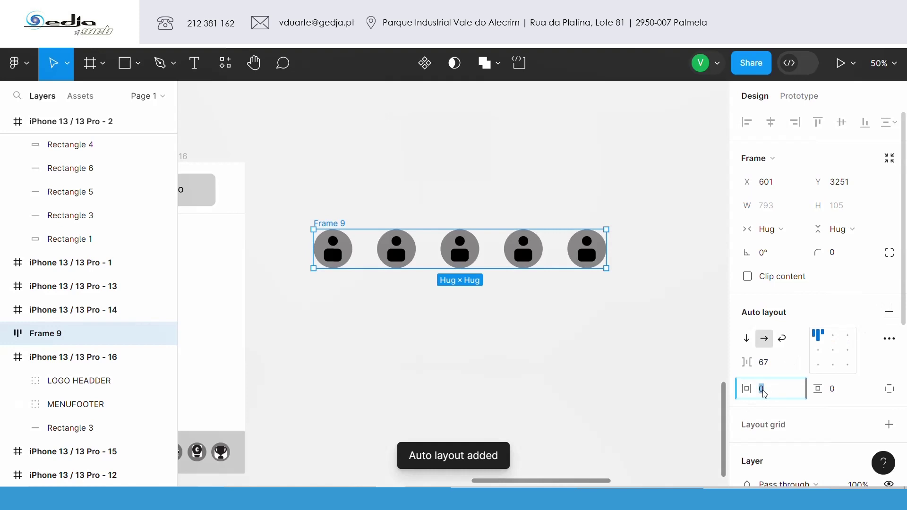
text(20)
key(Return)
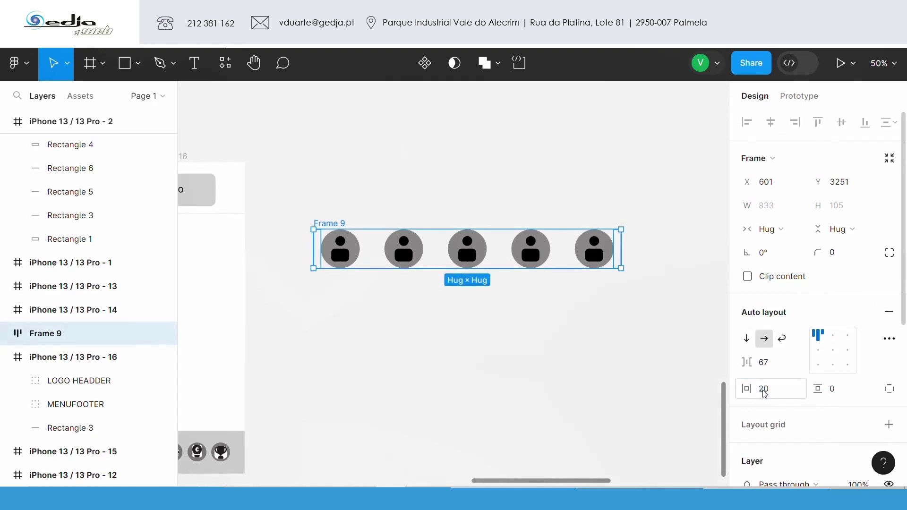
key(ctrl+z)
Set the gap between the avatars to 50 and reselect the Frame 9 row
click(767, 363)
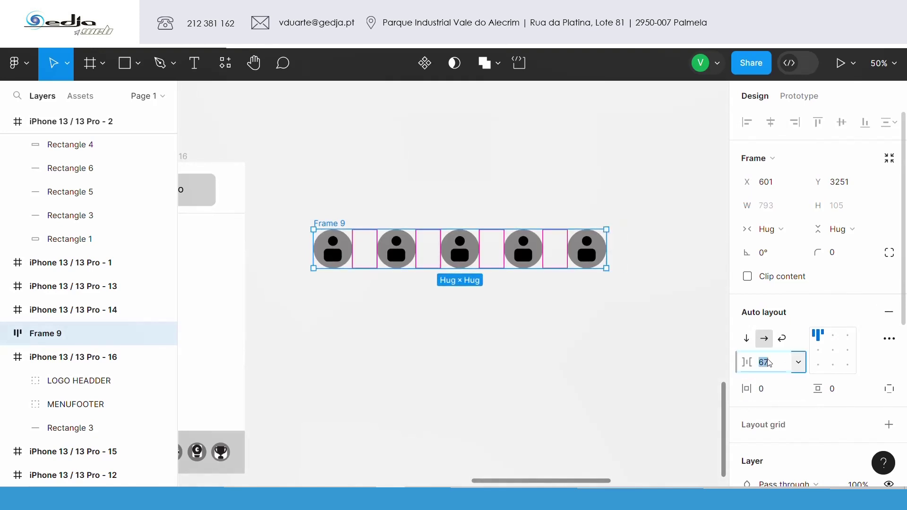
text(50)
key(Return)
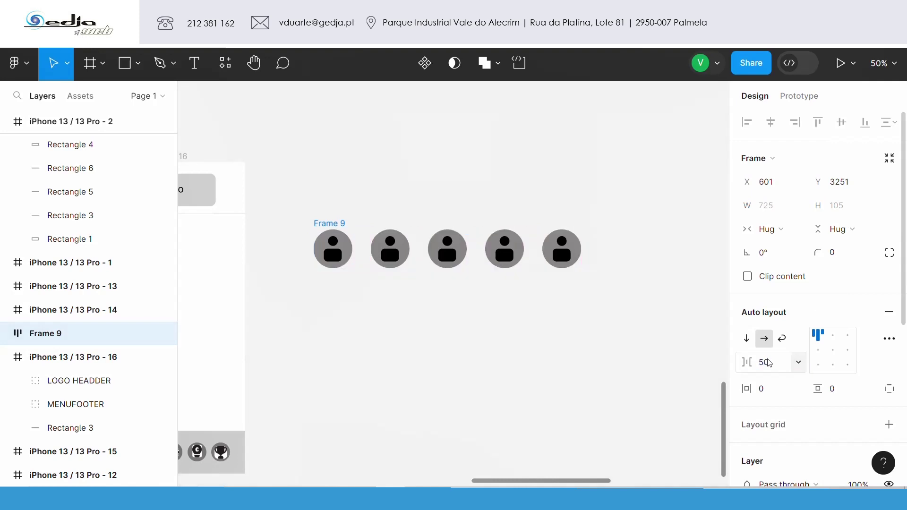
click(557, 307)
mouse_move(606, 196)
mouse_down()
mouse_move(307, 320)
mouse_move(321, 335)
mouse_up()
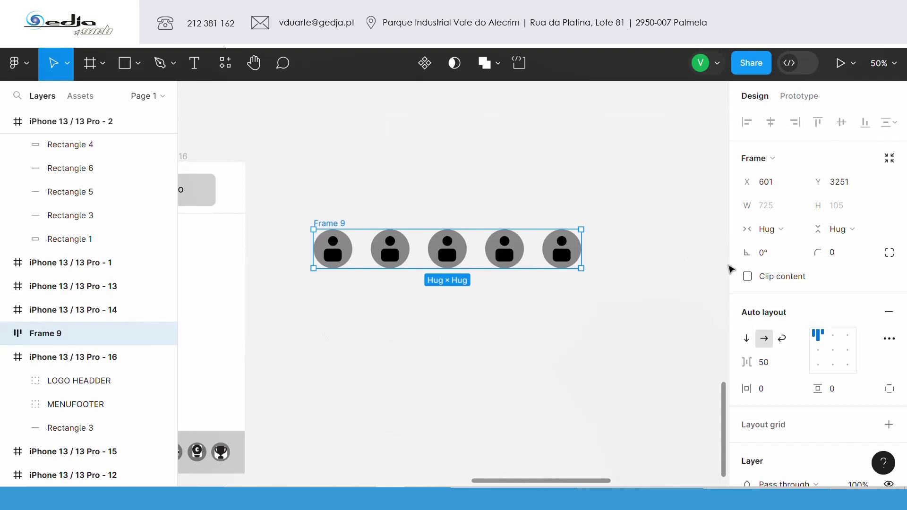
mouse_move(460, 357)
mouse_down()
mouse_move(588, 328)
mouse_move(473, 300)
mouse_move(417, 317)
mouse_move(405, 299)
mouse_move(394, 303)
mouse_move(402, 301)
mouse_up()
Place Frame 9 under LOGO in iPhone 13 / 13 Pro - 16, 390 wide at X 1, Y 154
scroll(559, 325, up, 3)
drag(471, 388, 543, 334)
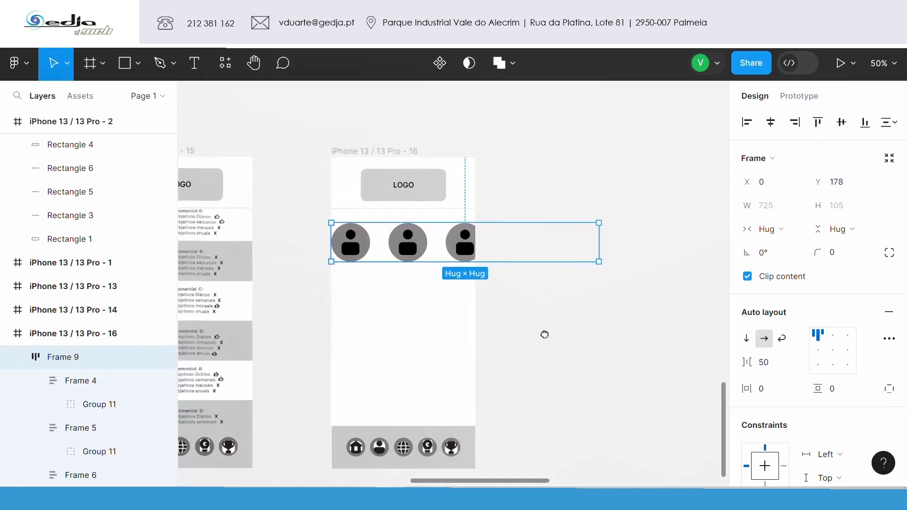
drag(353, 246, 350, 239)
drag(596, 234, 472, 237)
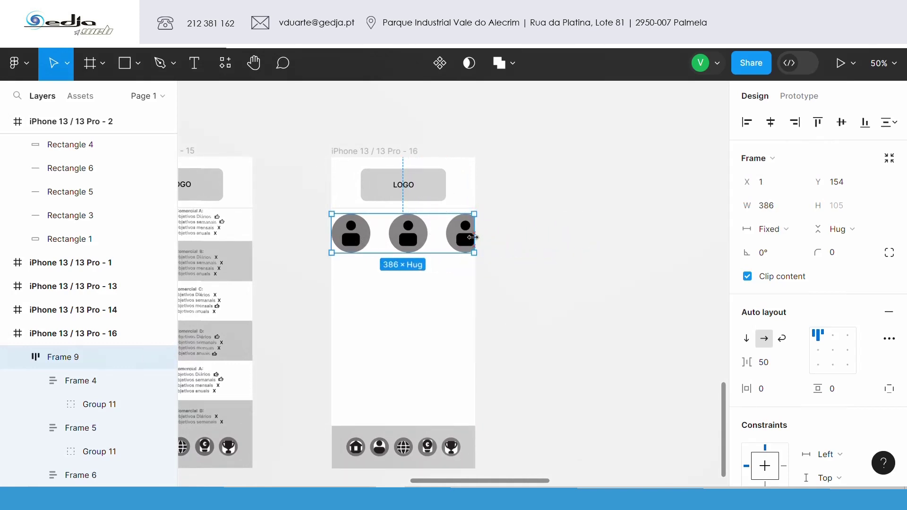
drag(474, 236, 476, 235)
Set Frame 9's prototype overflow to Horizontal scrolling and play the prototype preview
click(798, 97)
click(830, 213)
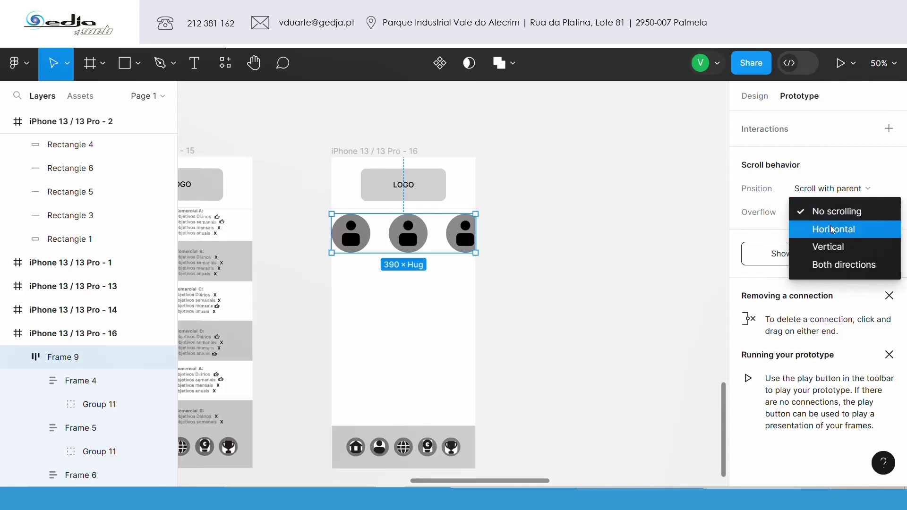
click(834, 230)
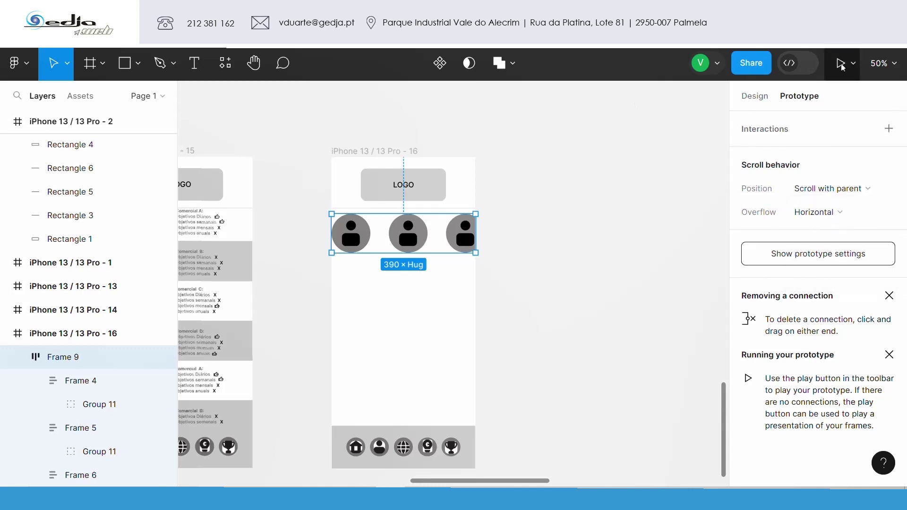
click(840, 63)
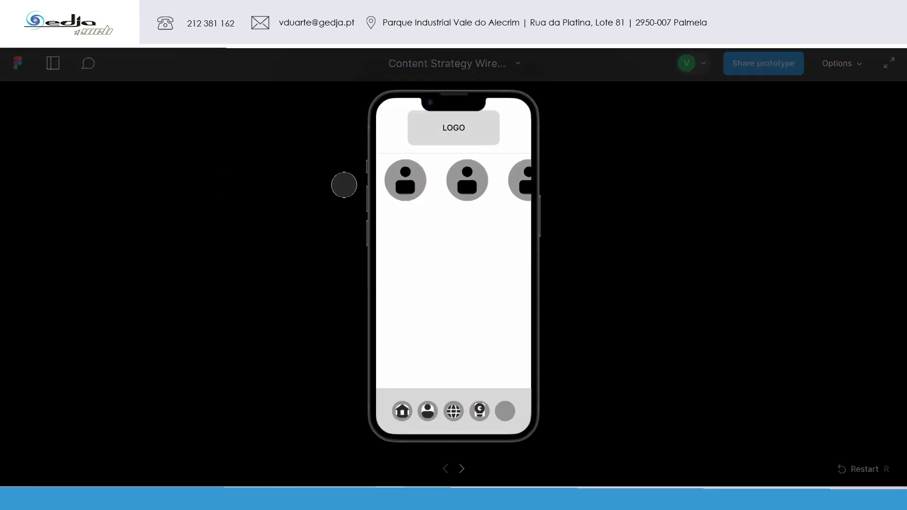
mouse_move(454, 189)
mouse_down()
mouse_move(207, 190)
mouse_move(602, 178)
mouse_move(439, 188)
mouse_up()
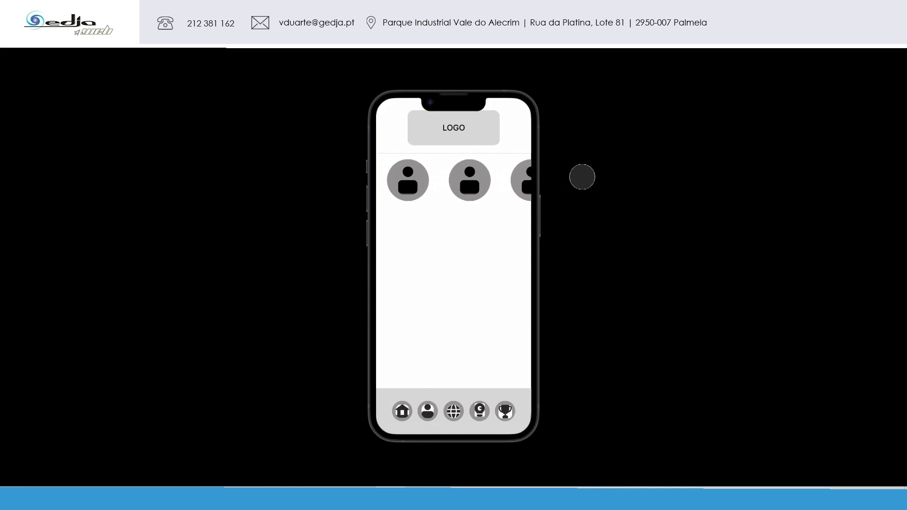
drag(581, 178, 405, 186)
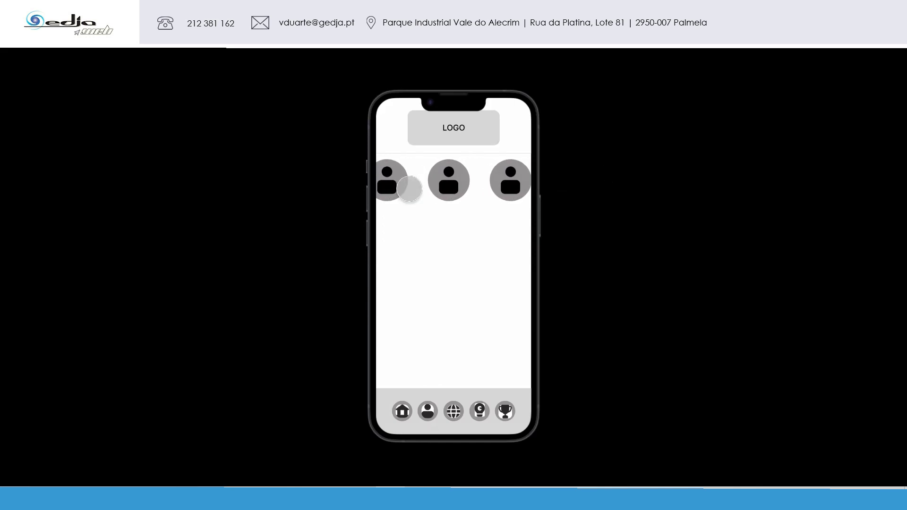
mouse_move(409, 189)
mouse_down()
mouse_move(652, 184)
mouse_move(330, 181)
mouse_move(798, 178)
mouse_move(733, 181)
mouse_up()
drag(474, 192, 658, 182)
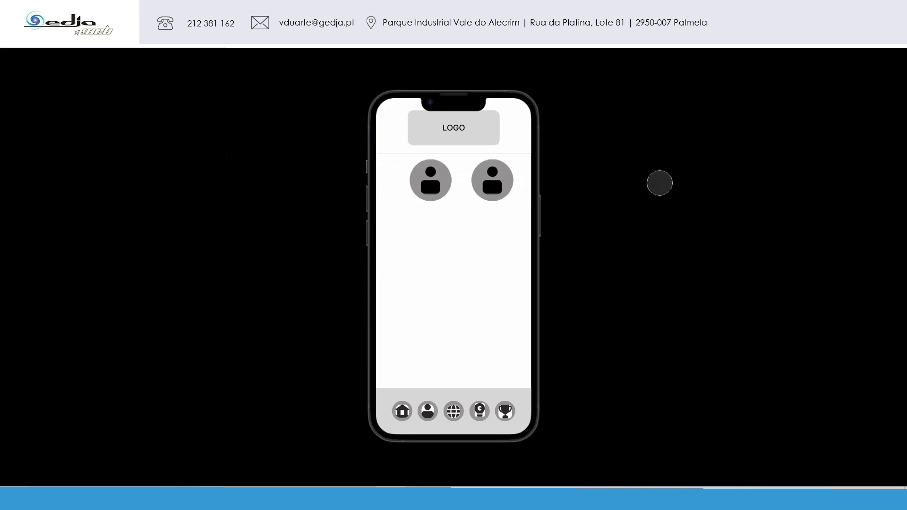